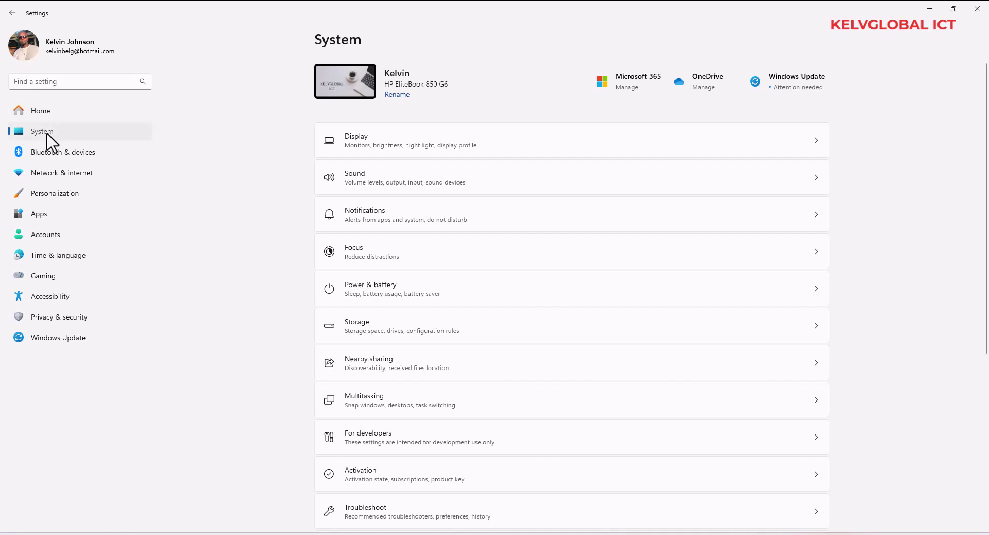
Step: Open the Storage Sense settings under Storage and schedule Storage Sense to run every month
left_click(372, 329)
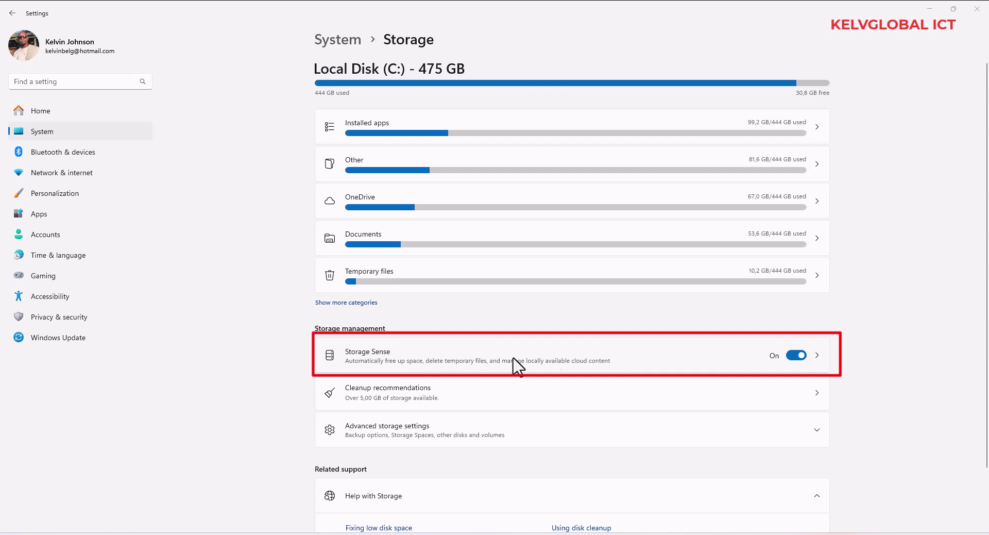
left_click(463, 357)
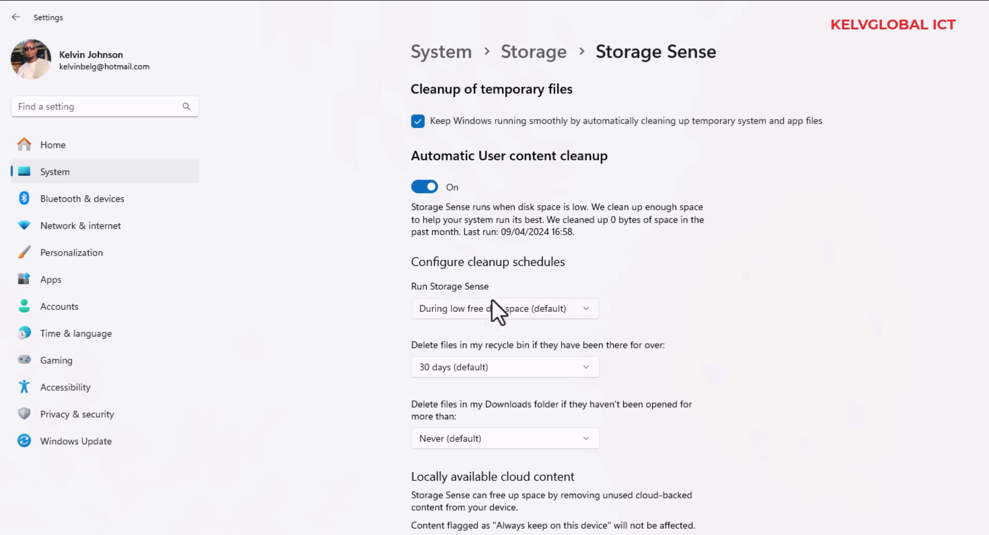
left_click(468, 311)
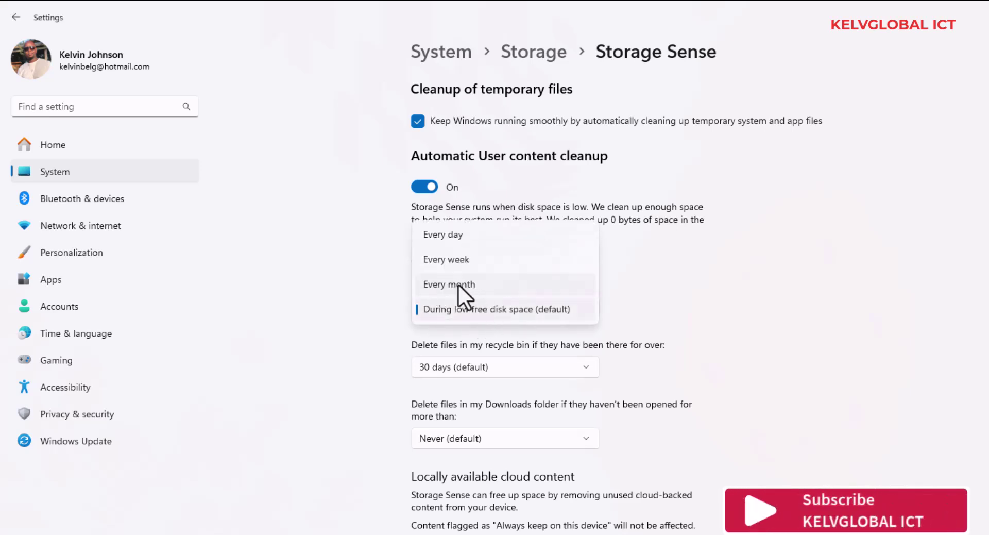
left_click(458, 284)
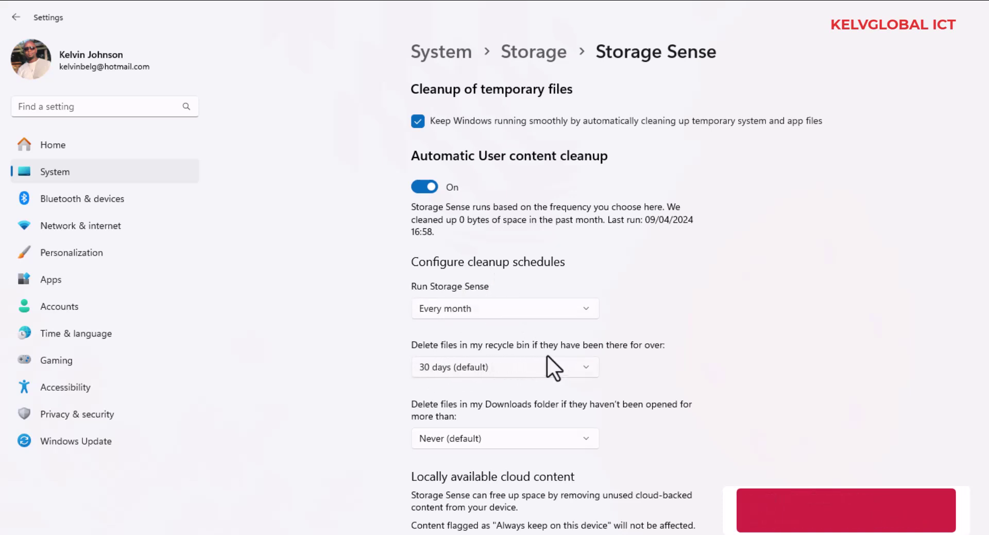
Step: Set Recycle Bin files to be deleted after 30 days (default) and unopened Downloads files after 60 days
left_click(578, 366)
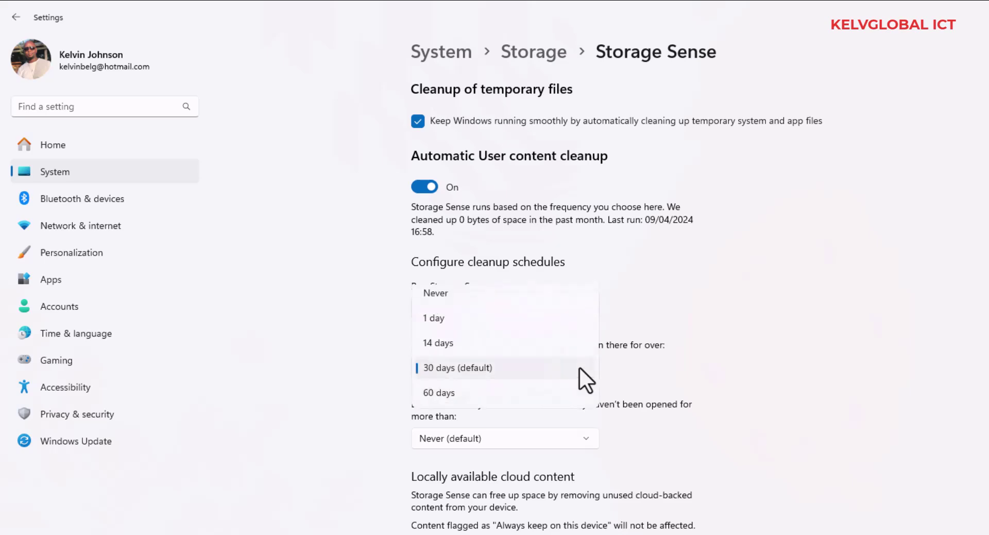
left_click(475, 367)
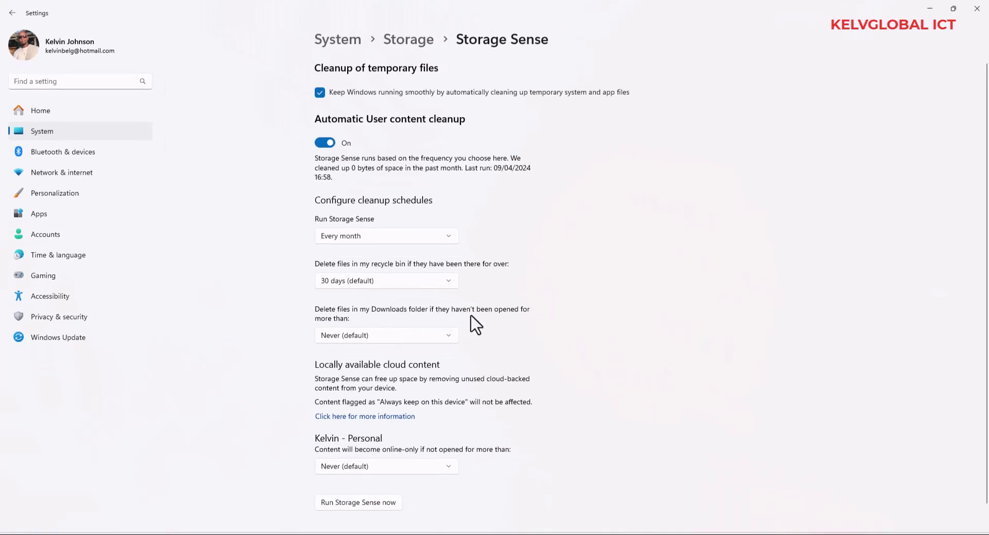
left_click(425, 334)
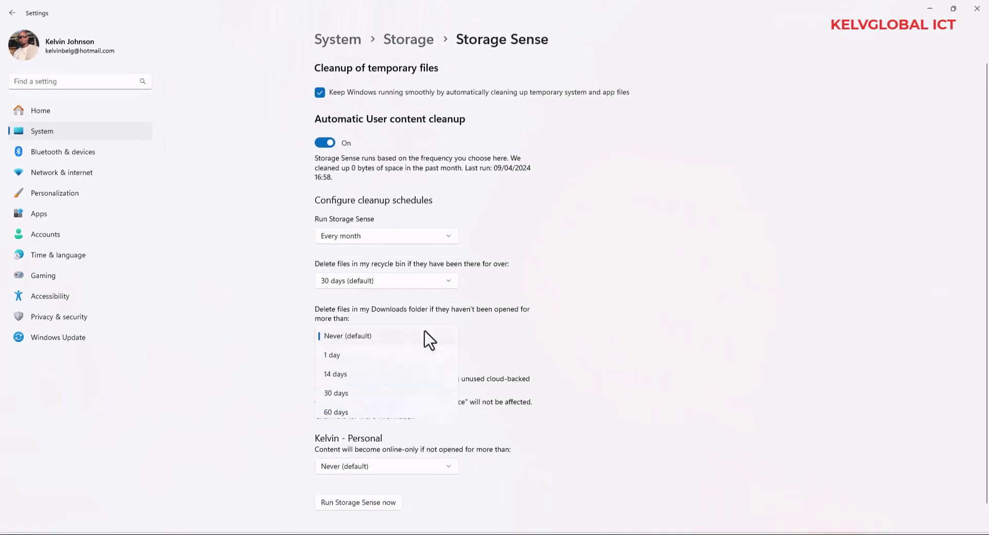
left_click(355, 414)
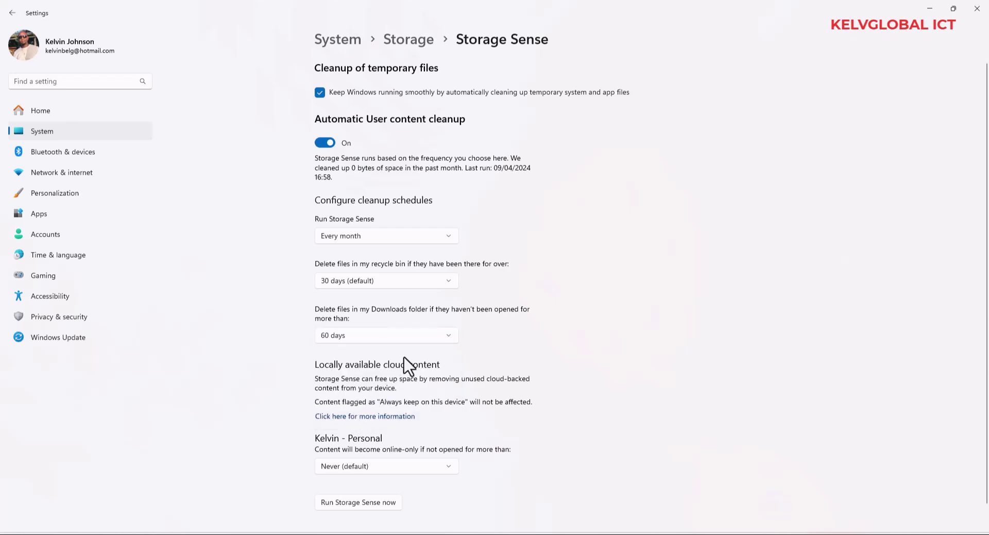
Step: Make the personal account's cloud content online-only if not opened for 60 days, and run Storage Sense immediately
scroll(408, 365, "down", 1)
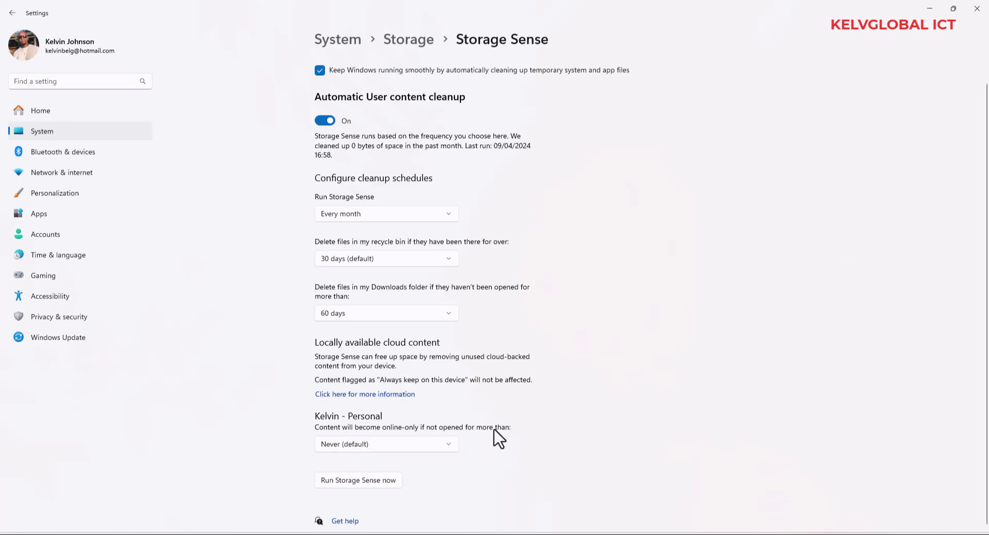
left_click(436, 444)
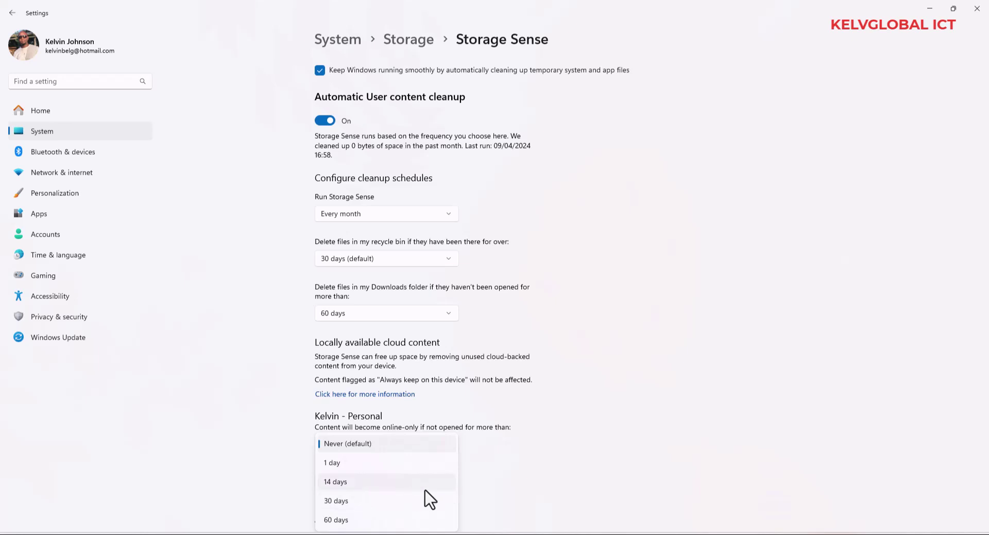
left_click(336, 519)
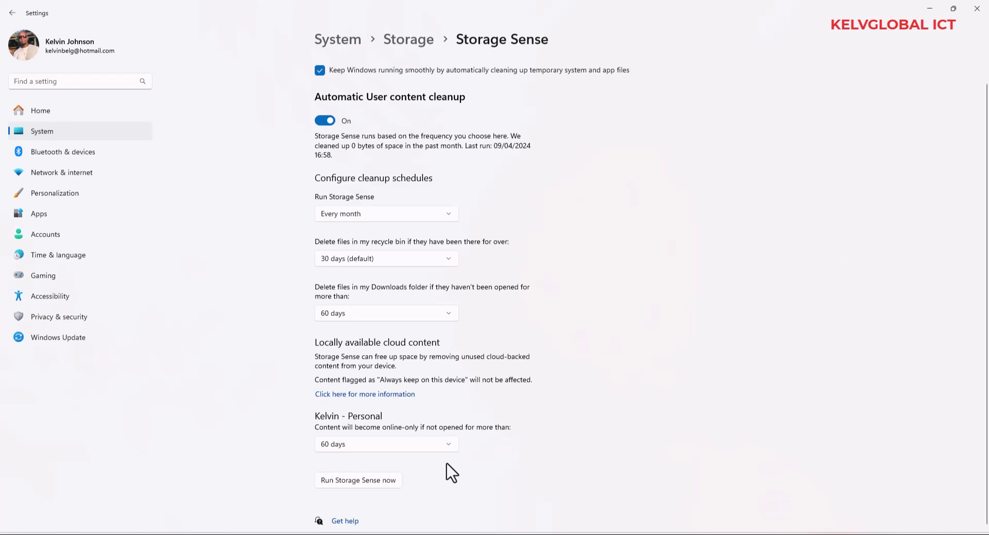
left_click(365, 484)
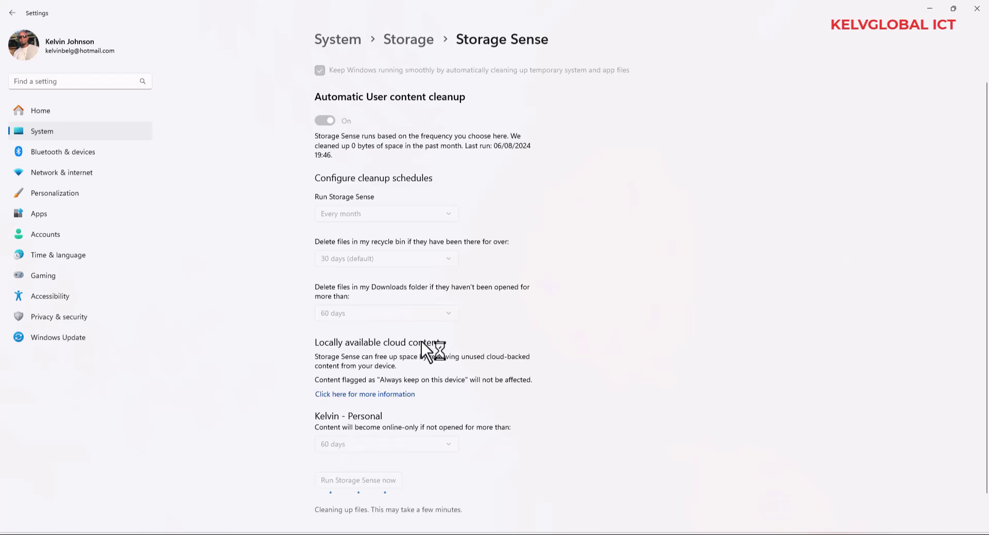
Step: In the cleanup recommendations, mark Downloads and Recycle Bin among the temporary files and open the advanced options
left_click(401, 41)
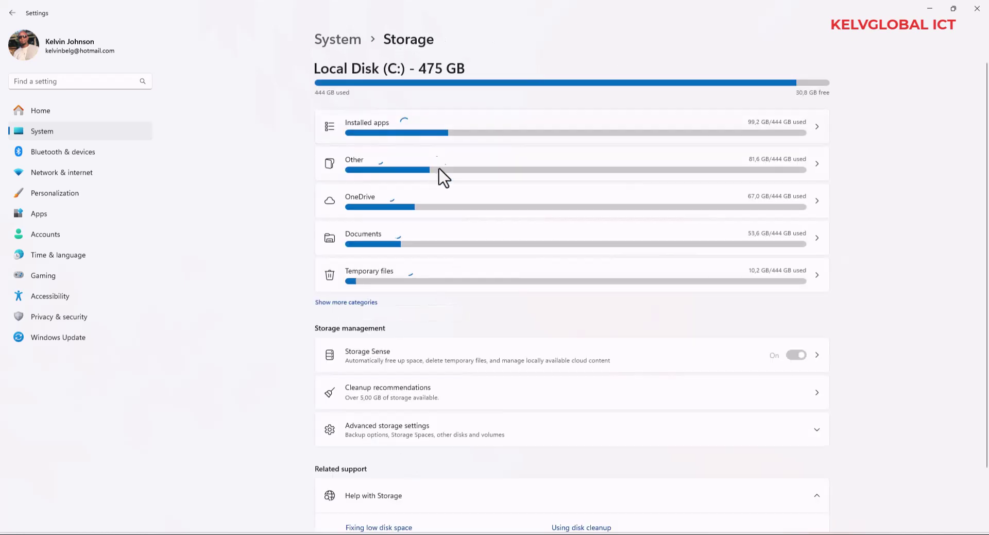
left_click(405, 395)
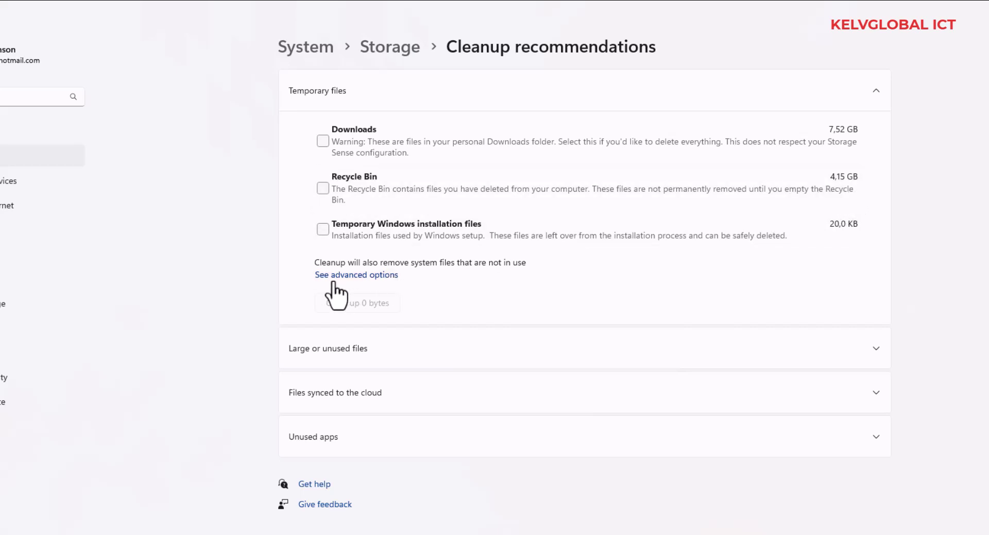
left_click(324, 142)
left_click(324, 188)
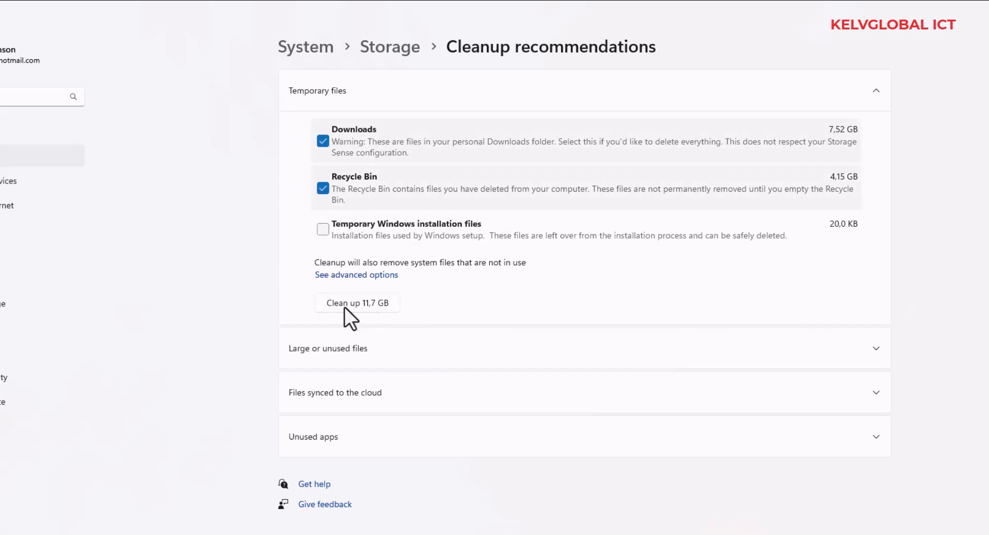
left_click(363, 279)
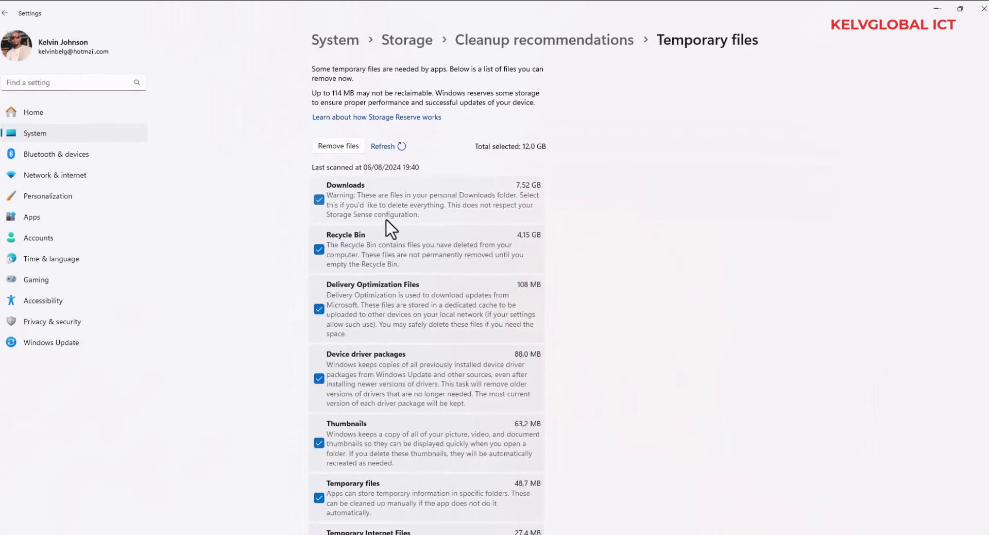
Step: Review the selected temporary file categories and permanently remove them, including the Downloads folder contents
scroll(395, 253, "down", 4)
scroll(387, 250, "down", 3)
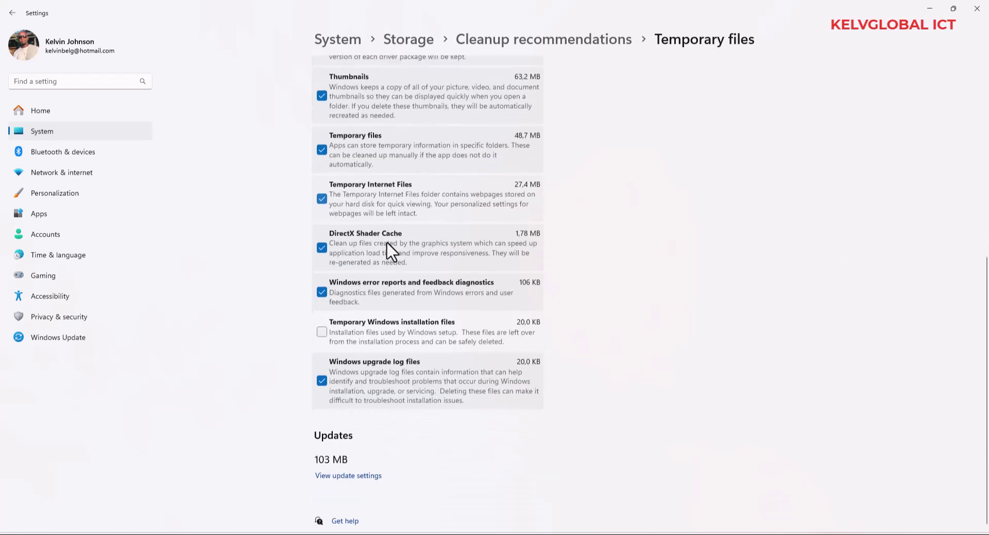
scroll(349, 381, "up", 7)
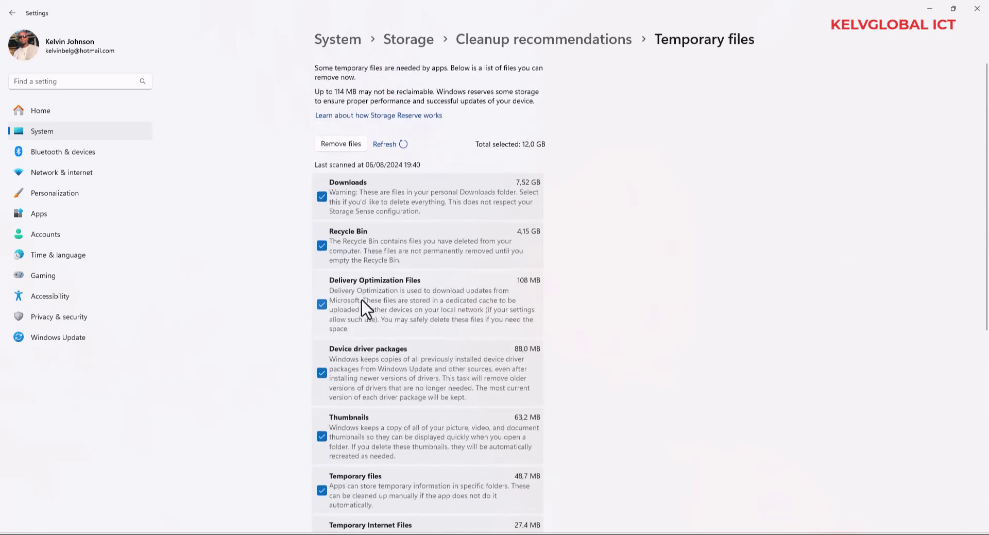
left_click(351, 149)
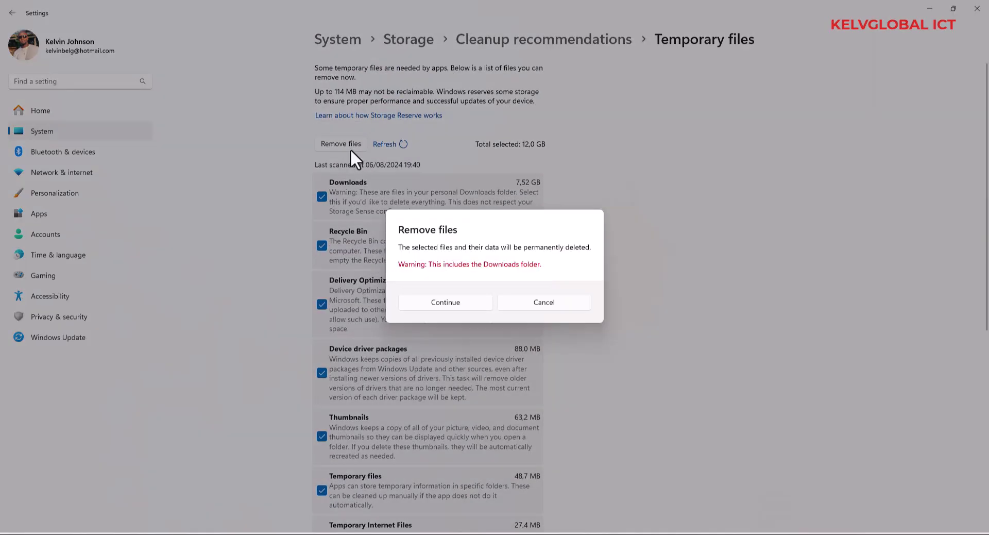
left_click(448, 303)
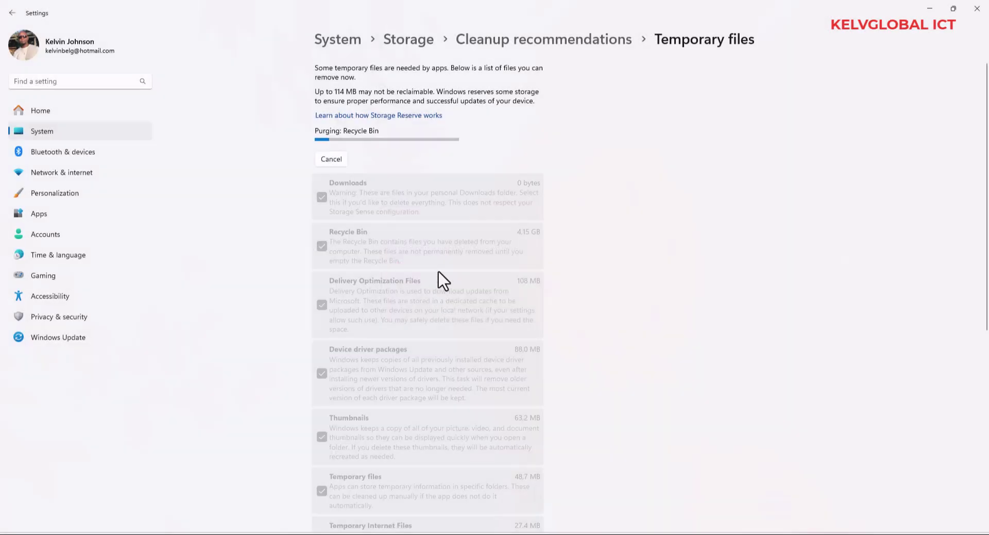
scroll(394, 370, "down", 5)
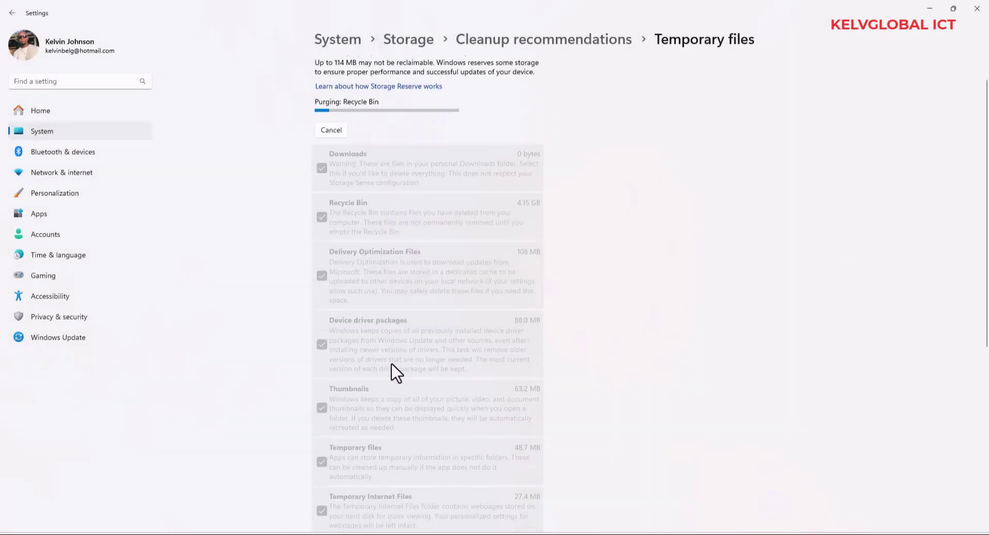
scroll(394, 370, "up", 5)
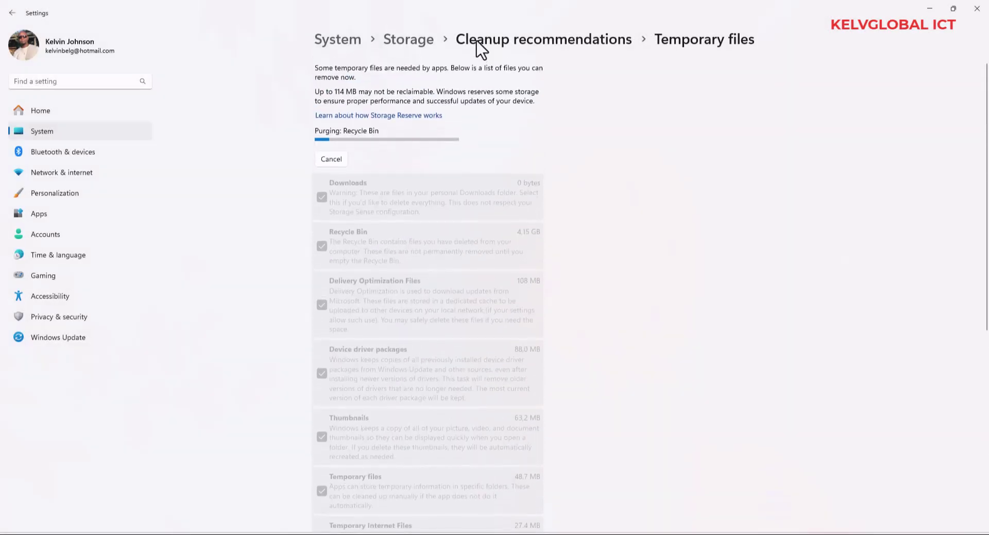
Step: Return to Storage and examine the older and recent files listed as large or unused in the cleanup recommendations
left_click(426, 41)
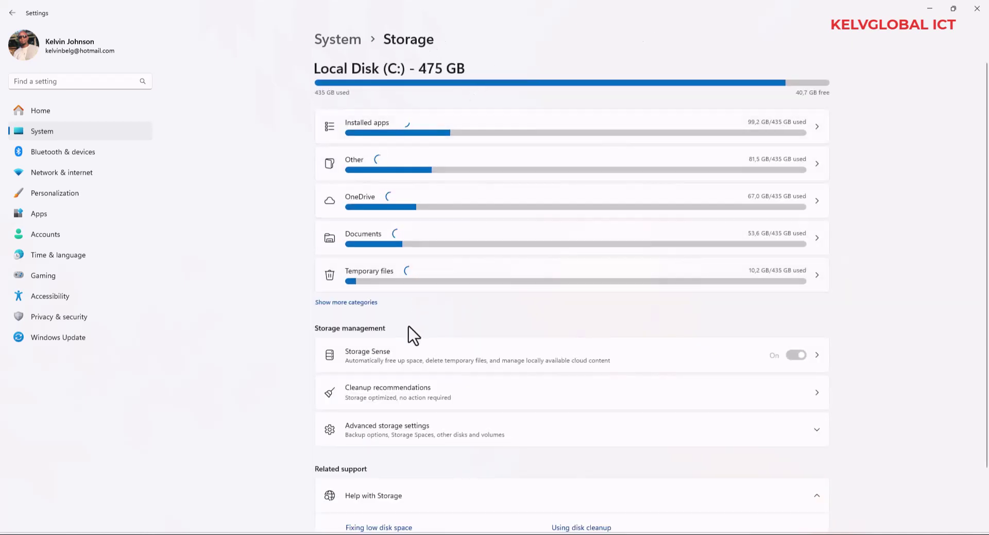
left_click(390, 398)
scroll(435, 273, "down", 1)
scroll(435, 273, "down", 2)
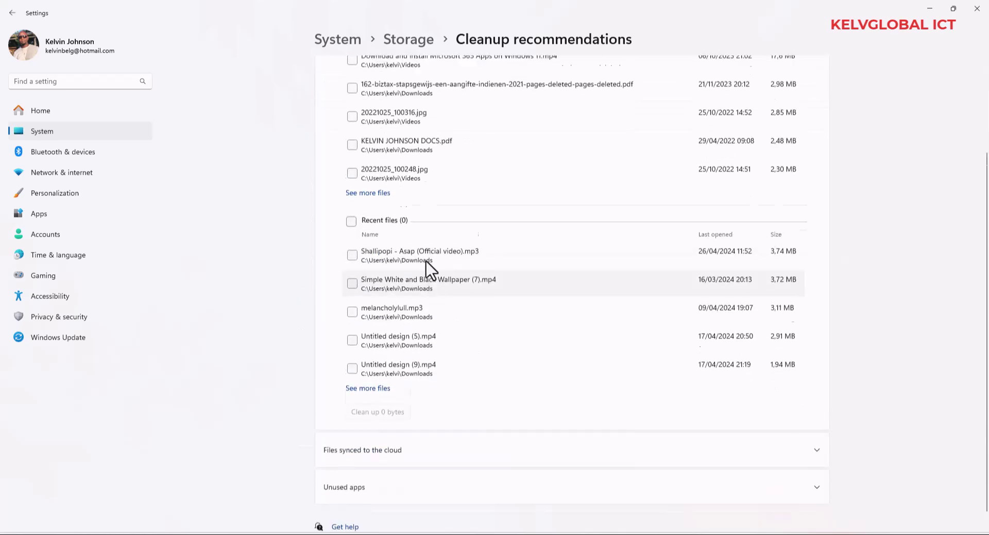
scroll(412, 268, "up", 4)
scroll(415, 254, "down", 2)
scroll(432, 268, "down", 1)
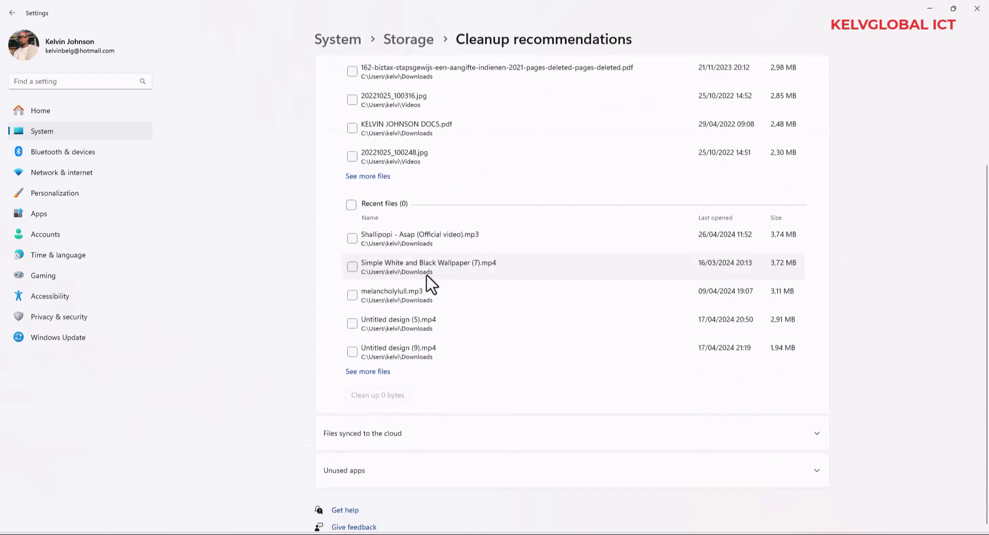
scroll(404, 242, "up", 4)
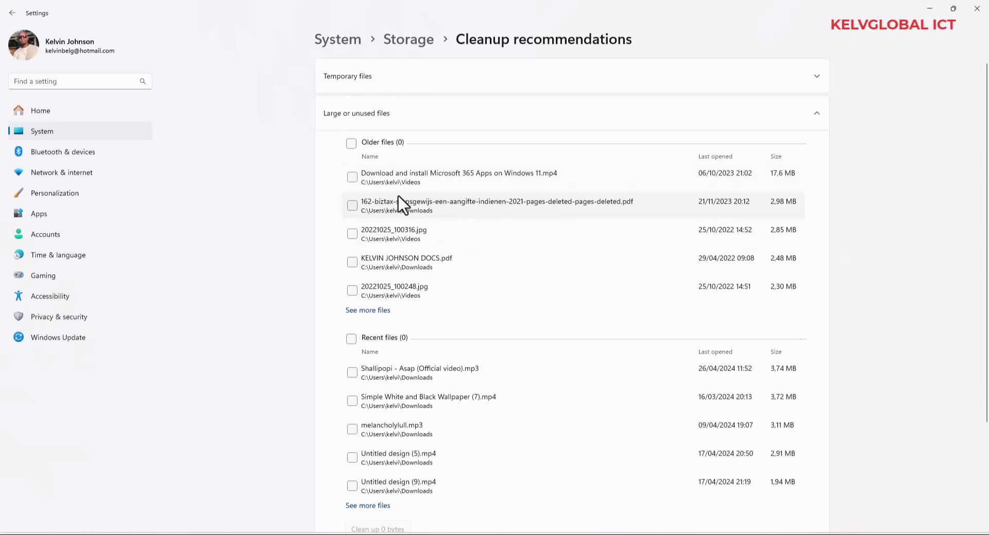
Step: Reopen the cleanup recommendations and mark the older files 20221025_100316.jpg and the PDF last opened 29/04/2022 for cleanup
left_click(424, 44)
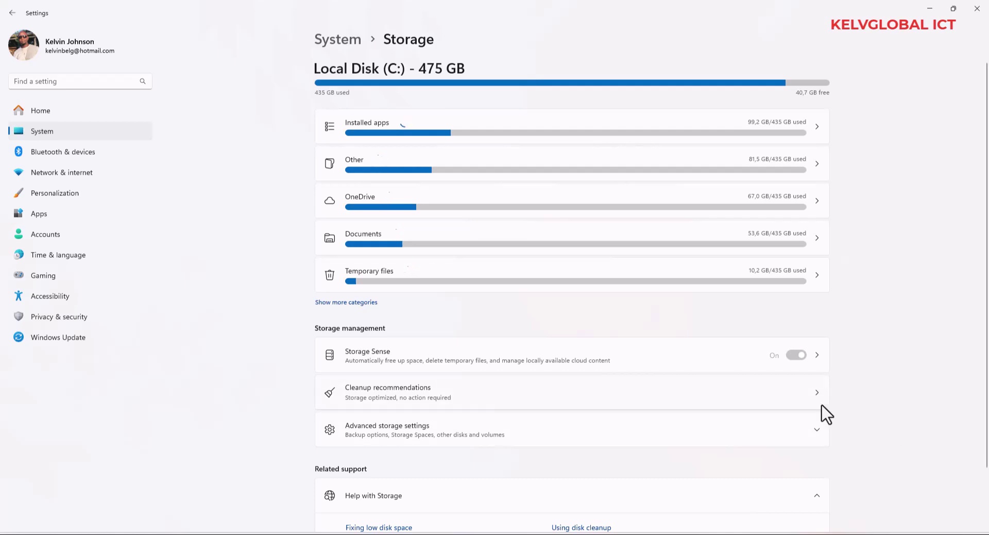
left_click(764, 395)
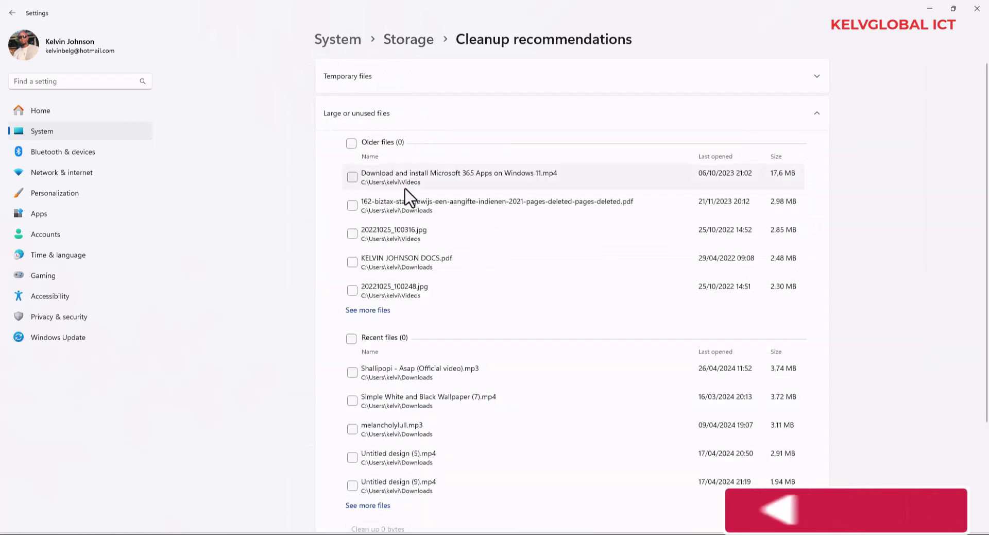
left_click(353, 233)
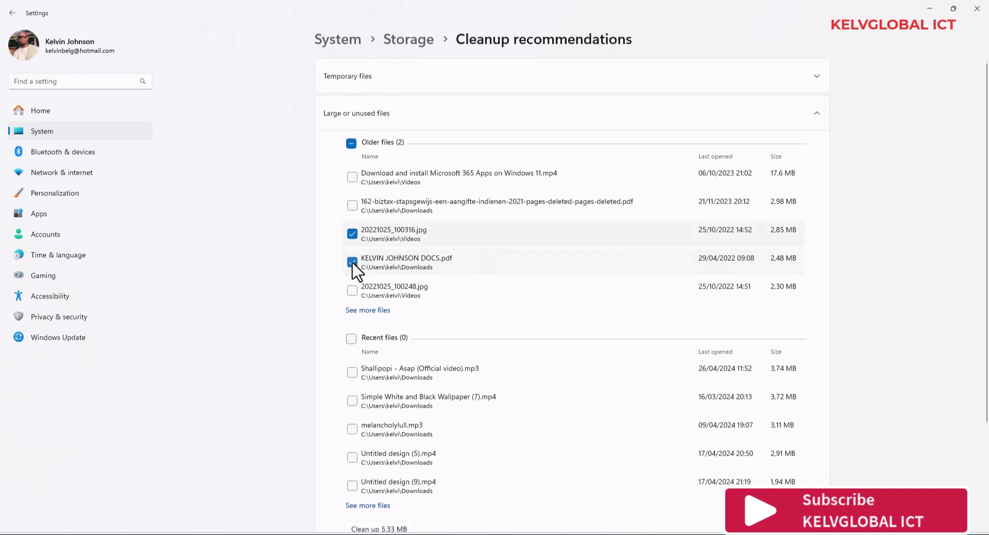
left_click(353, 262)
scroll(381, 273, "down", 3)
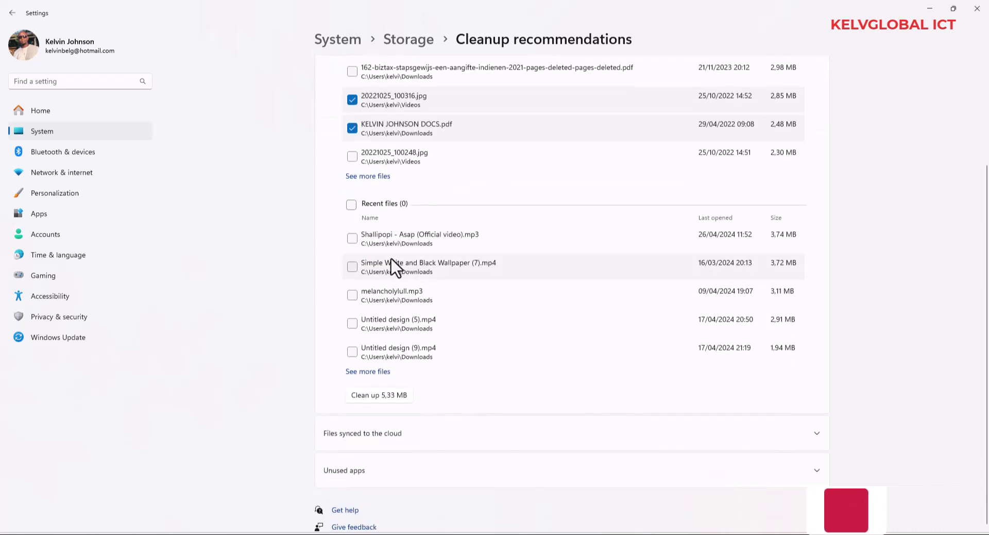
Step: Mark all five listed recent files as well, try to permanently clean up the whole selection, and check the remaining lists
left_click(353, 244)
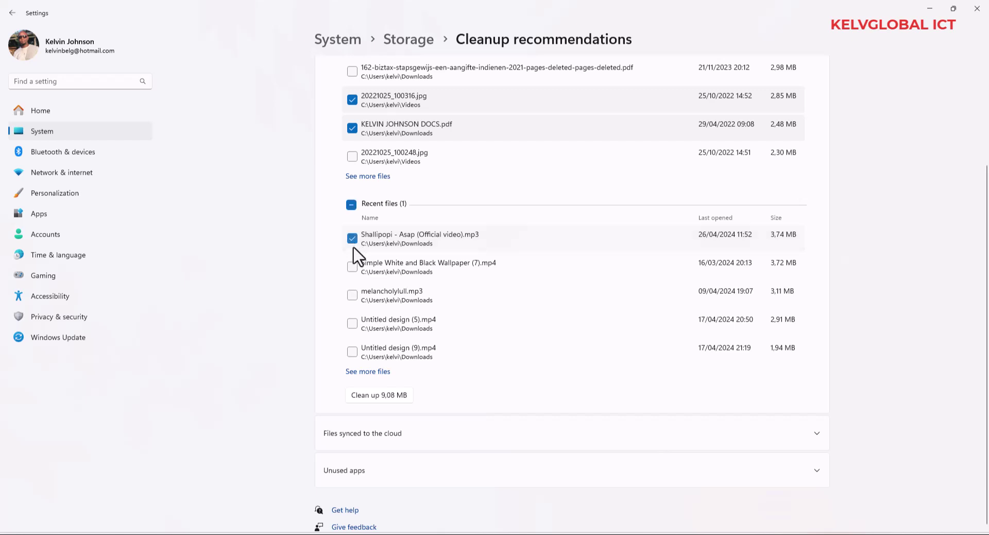
left_click(353, 267)
left_click(352, 294)
left_click(352, 323)
left_click(351, 352)
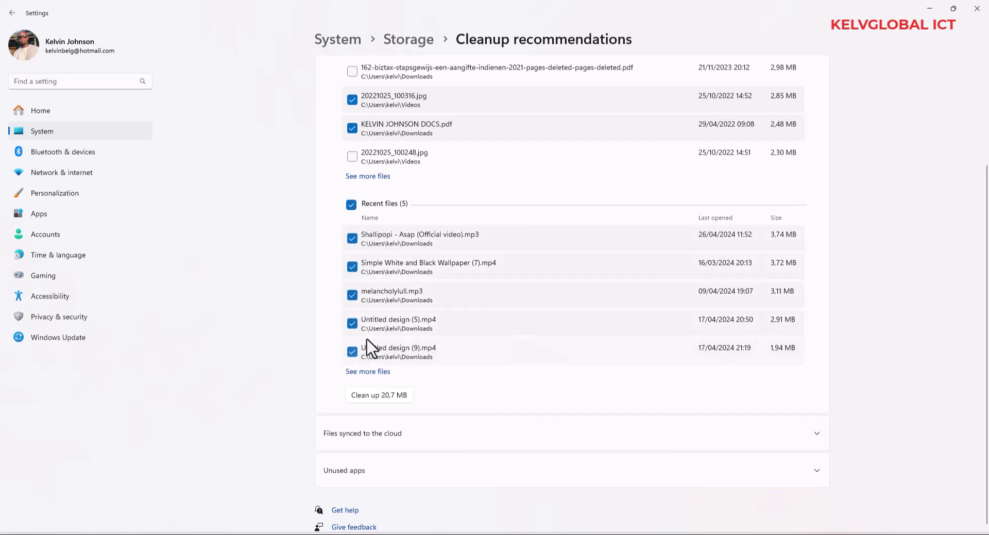
left_click(383, 396)
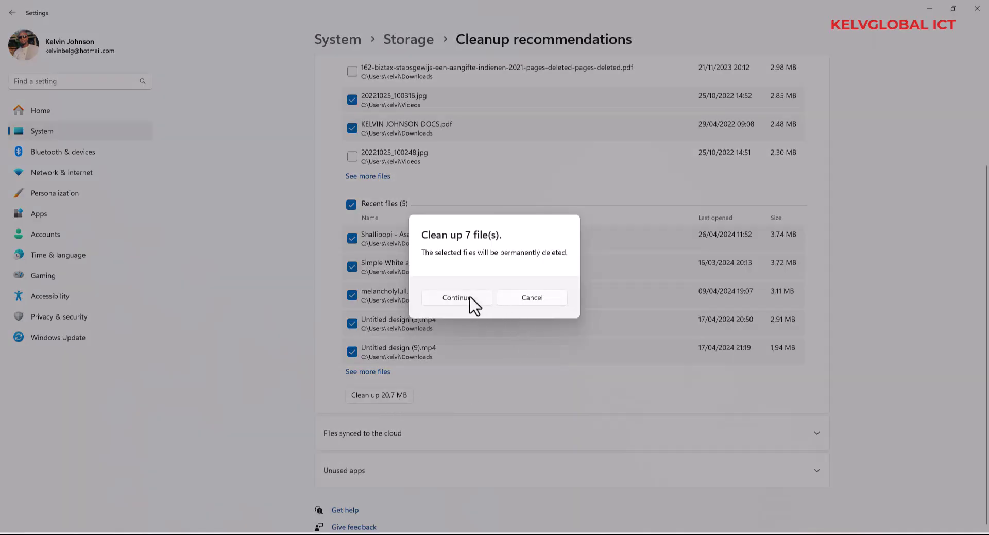
left_click(456, 298)
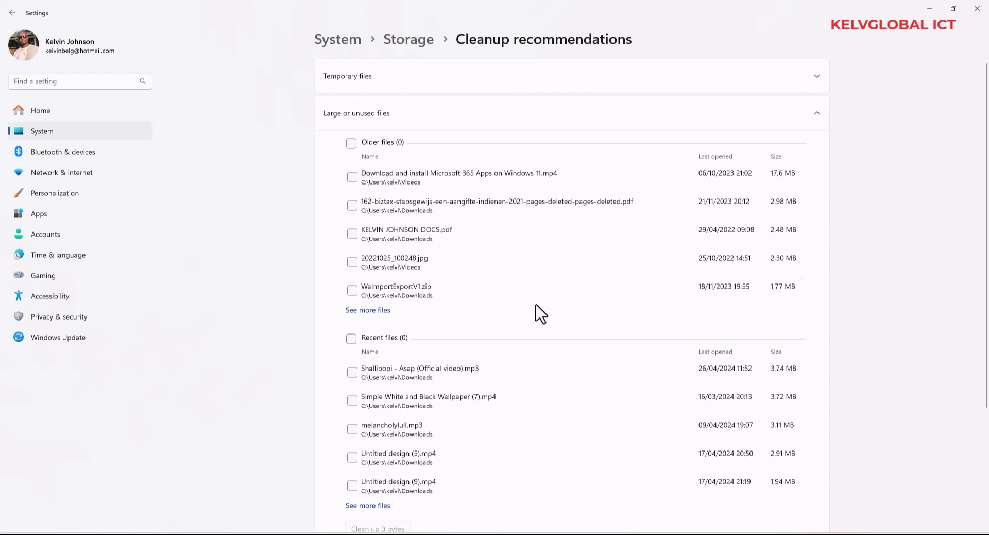
scroll(536, 311, "down", 3)
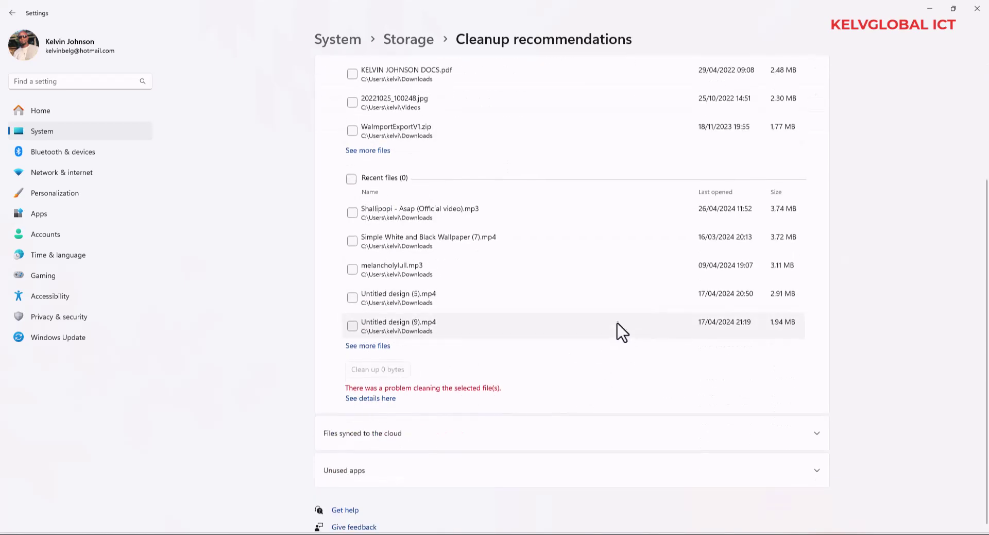
scroll(620, 331, "up", 3)
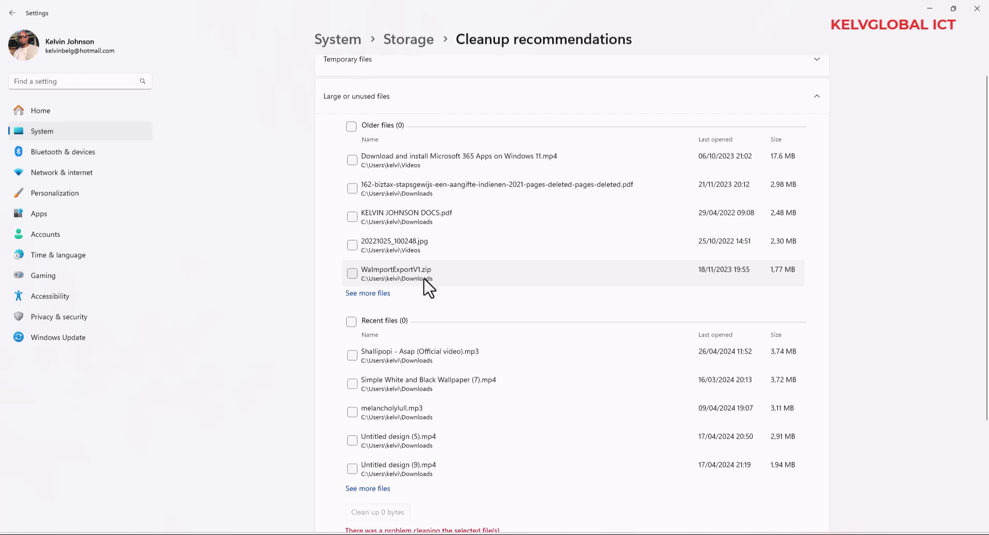
Step: Check the progress of the running Storage Sense cleanup and return to the Storage overview
left_click(409, 40)
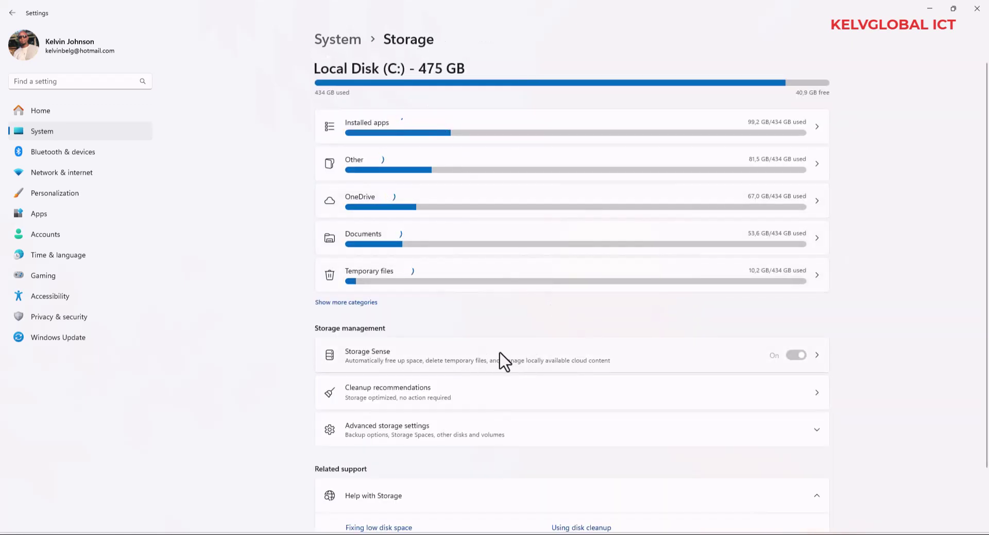
left_click(381, 360)
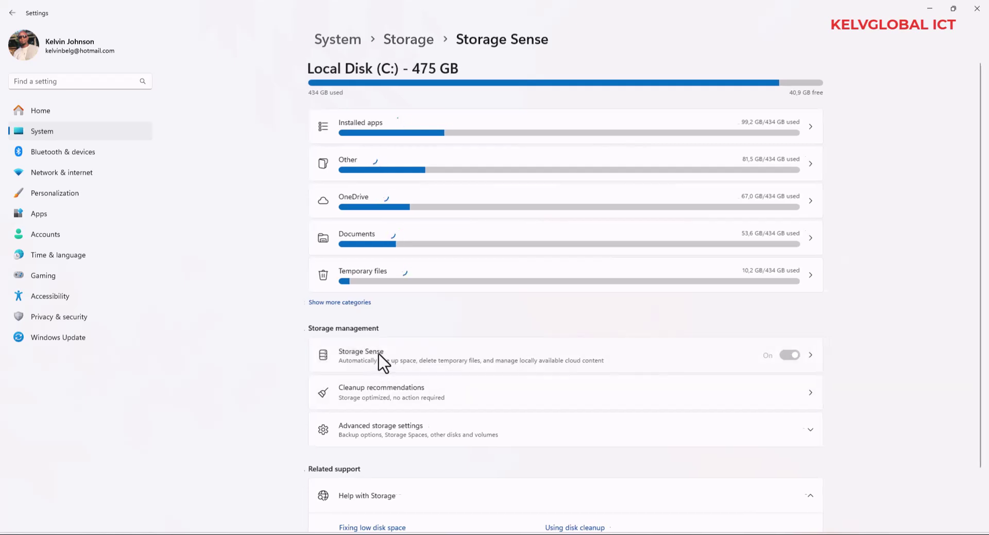
scroll(433, 311, "down", 1)
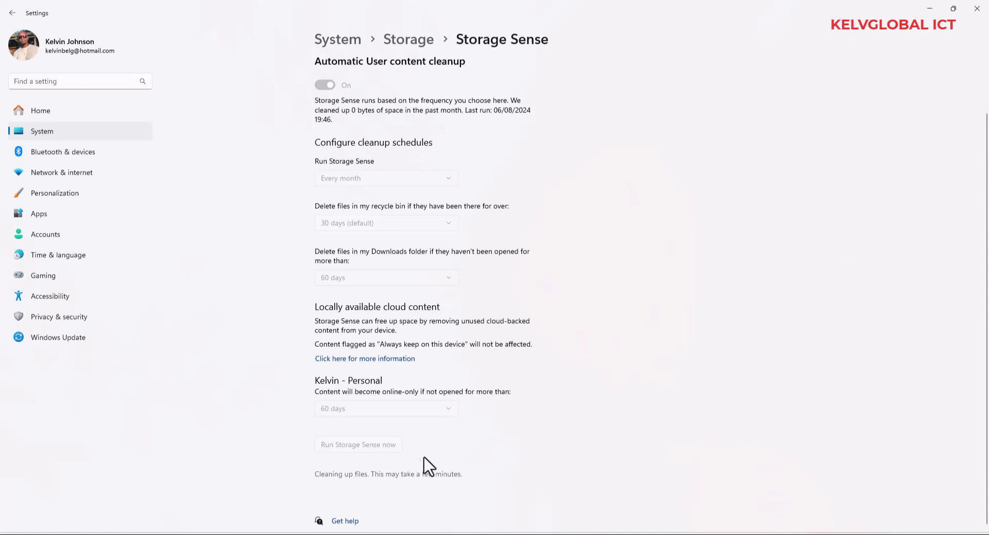
left_click(409, 47)
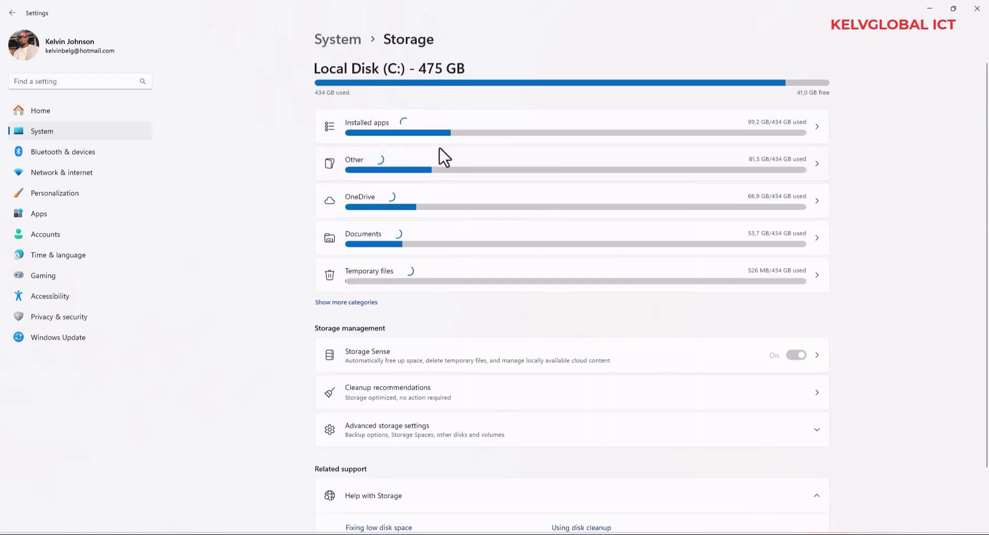